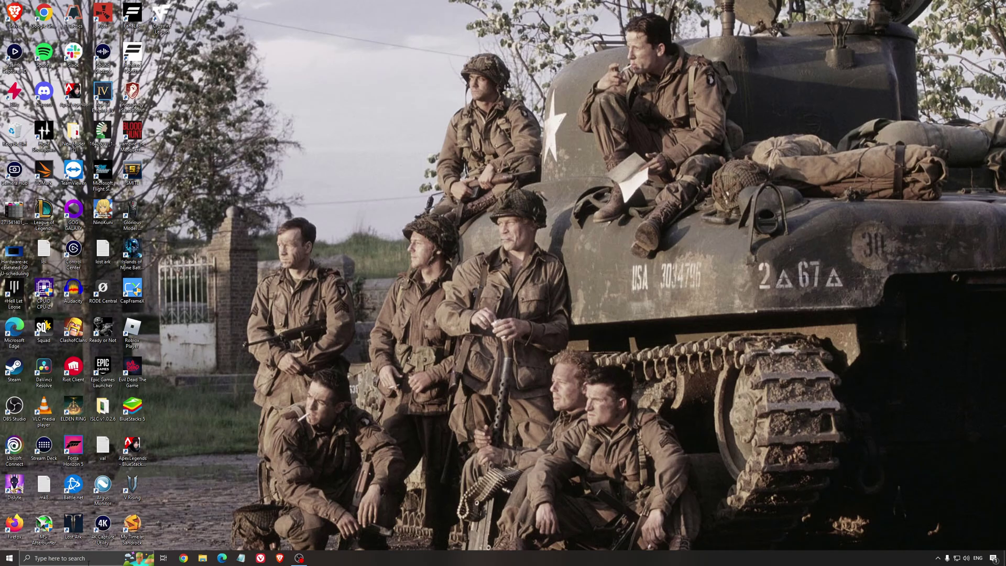
Step: Open the Windows Game Mode settings, review the other Gaming pages including Captures, and close Settings
{"action": "type", "text": "game mode"}
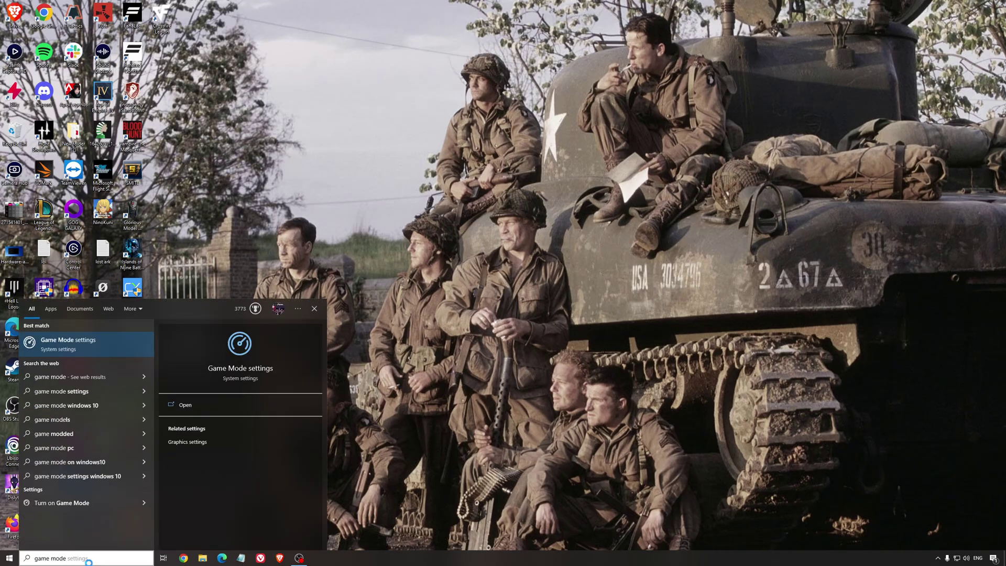
{"action": "key", "text": "Return"}
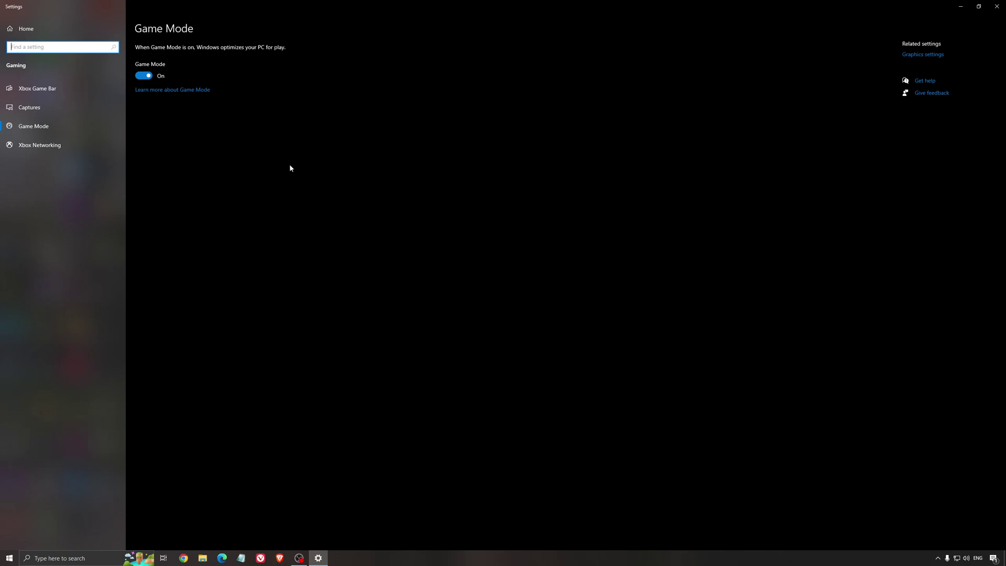
{"action": "left_click", "coordinate": [63, 90]}
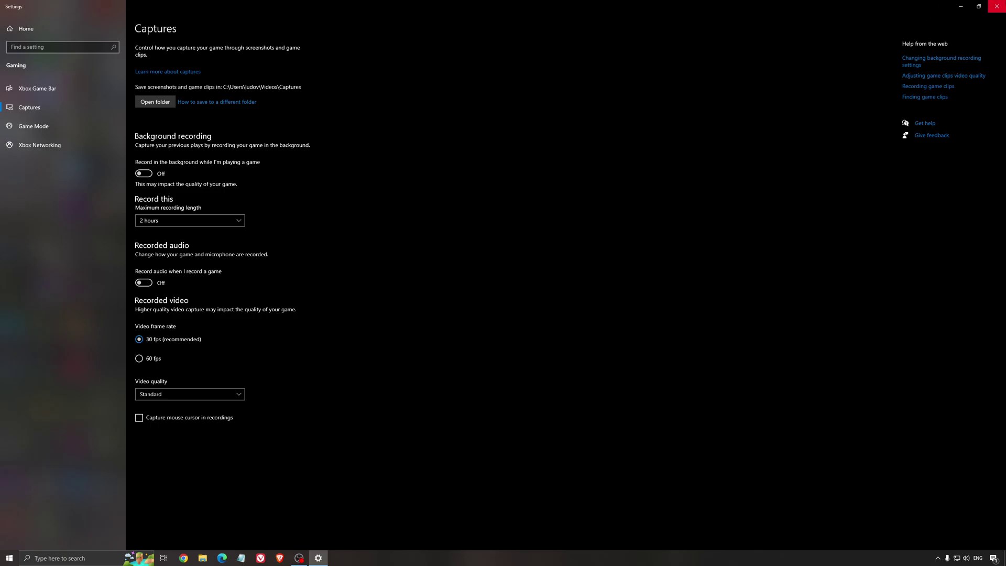
{"action": "left_click", "coordinate": [997, 6]}
Step: View the Hardware-accelerated-GPU-scheduling image stored on the desktop and close it
{"action": "double_click", "coordinate": [14, 252]}
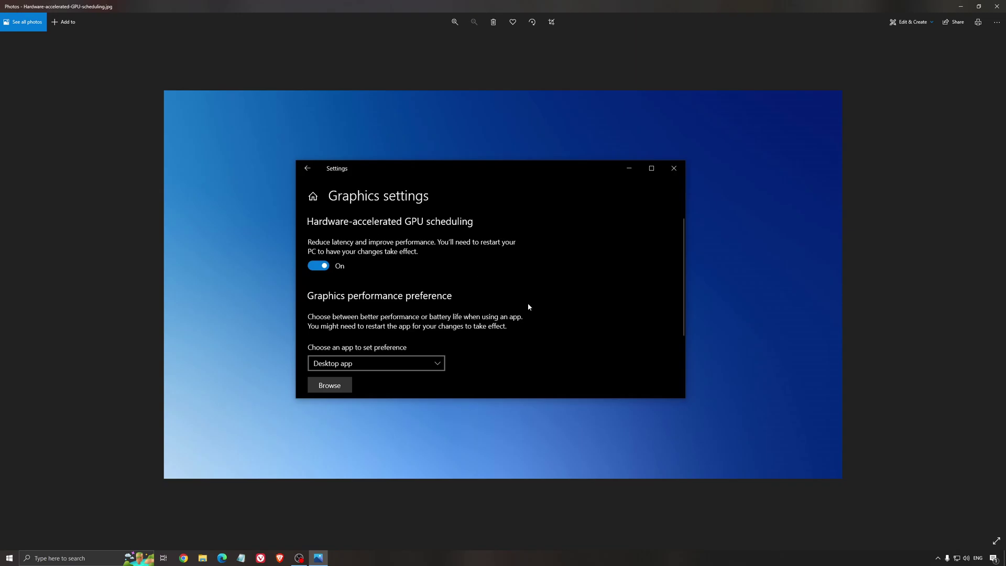
{"action": "left_click", "coordinate": [997, 6]}
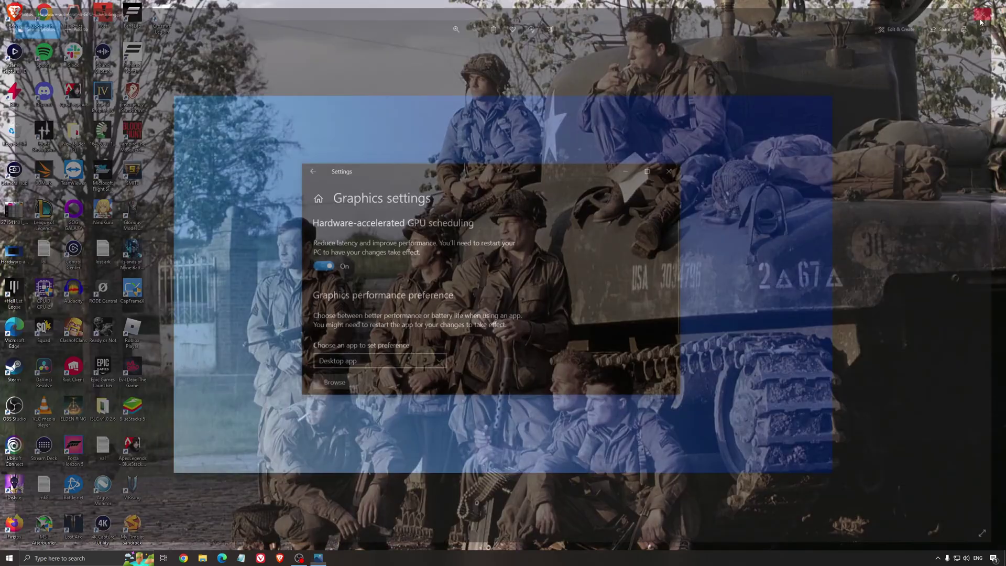
Step: Open AMD Software from the desktop and check for driver updates on its home page
{"action": "left_click", "coordinate": [937, 562]}
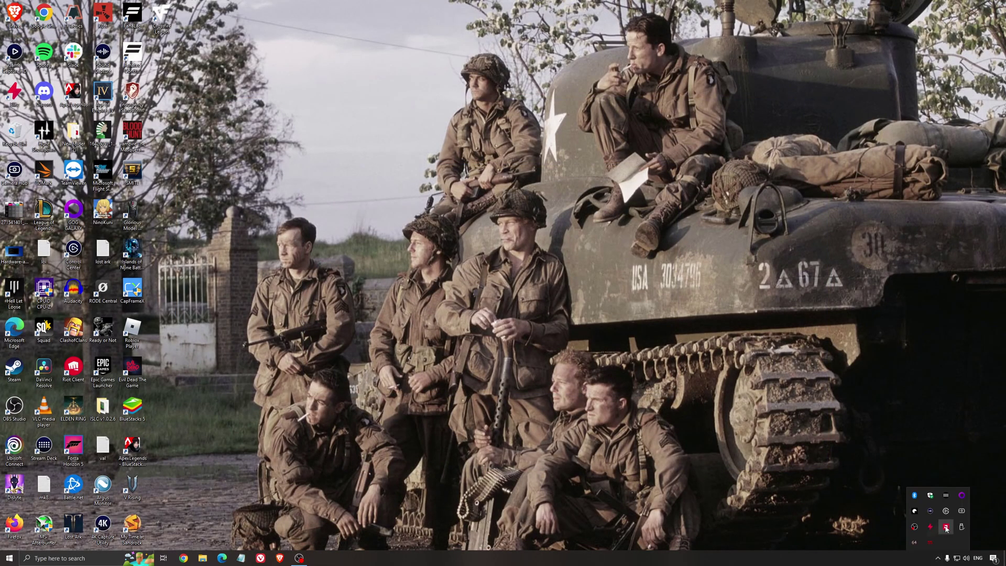
{"action": "left_click", "coordinate": [946, 527]}
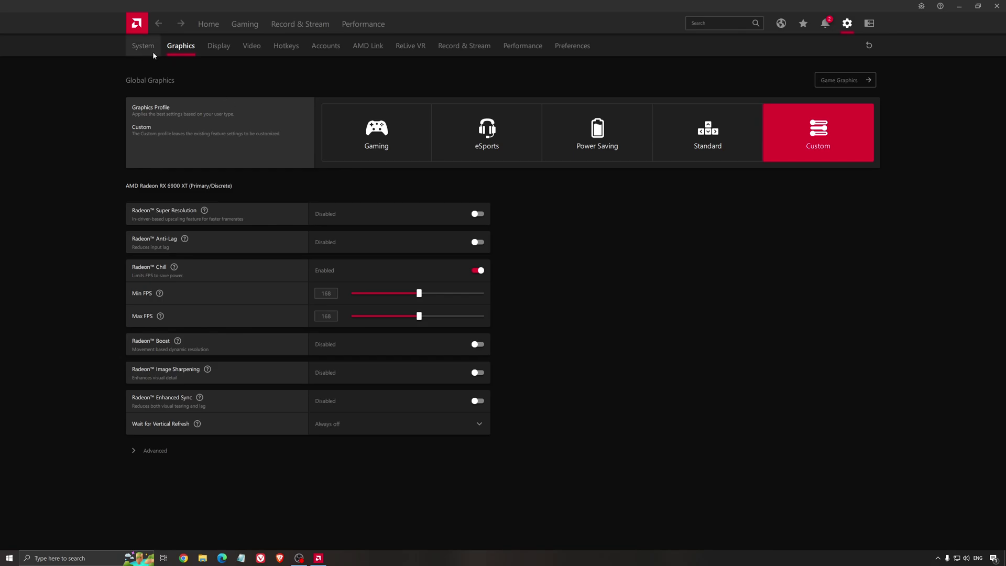
{"action": "left_click", "coordinate": [209, 24]}
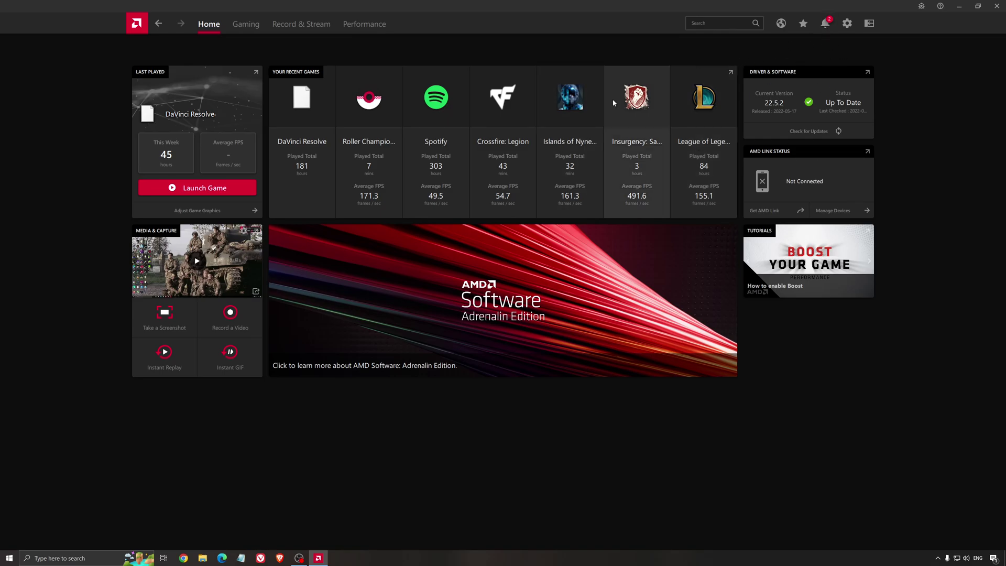
{"action": "left_click", "coordinate": [805, 131]}
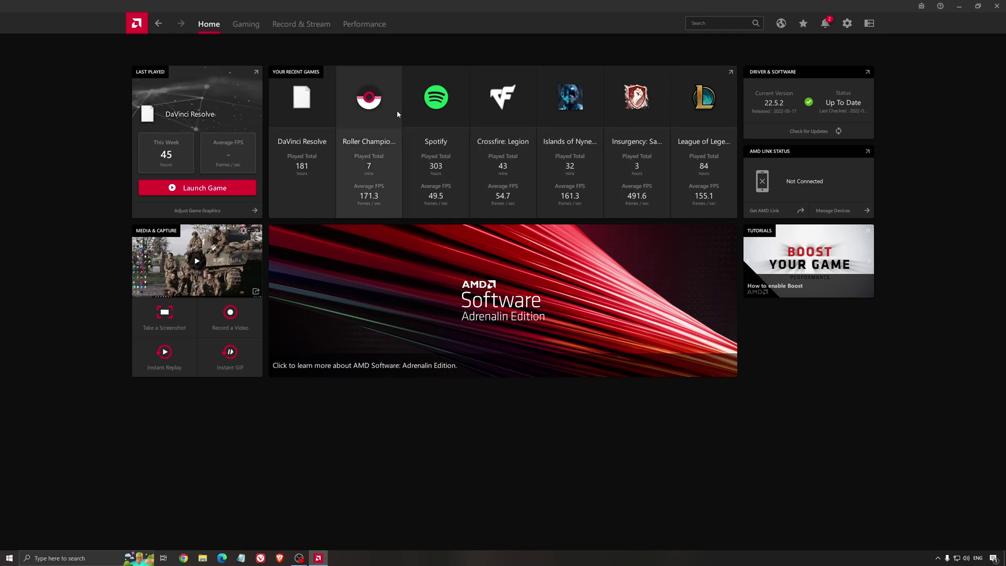
Step: Review AMD Software's global graphics settings for gaming and close the program
{"action": "left_click", "coordinate": [252, 31]}
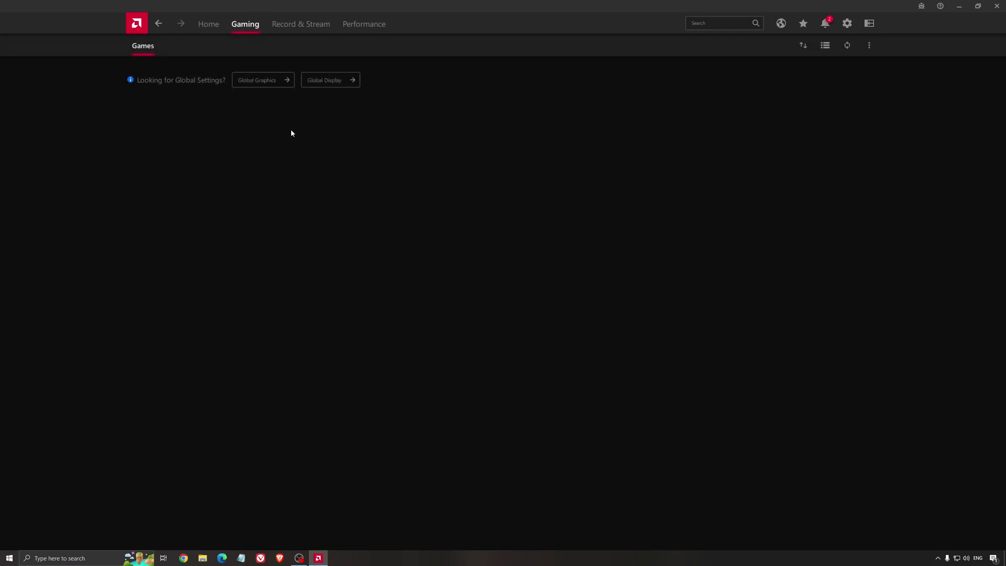
{"action": "left_click", "coordinate": [264, 81]}
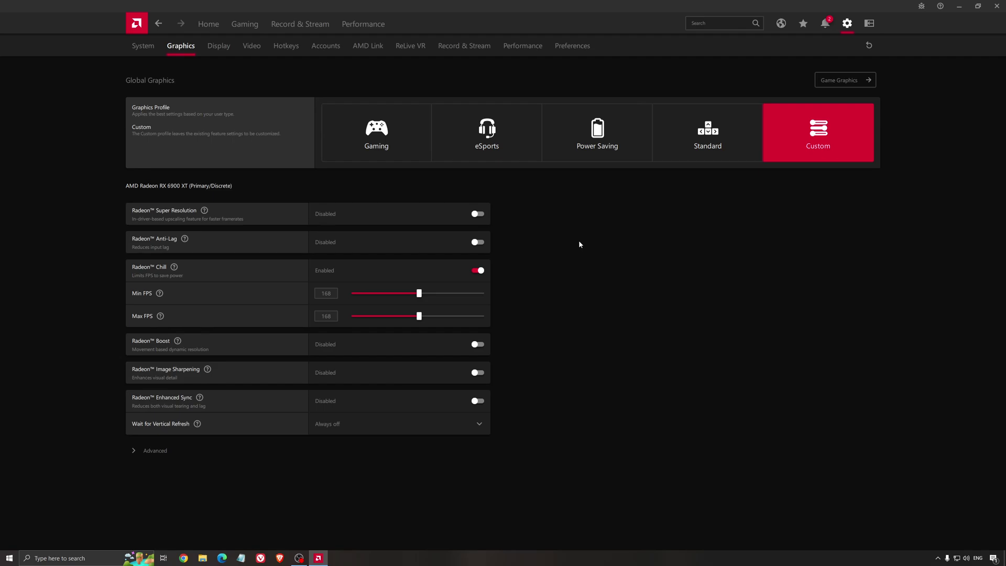
{"action": "left_click", "coordinate": [995, 7]}
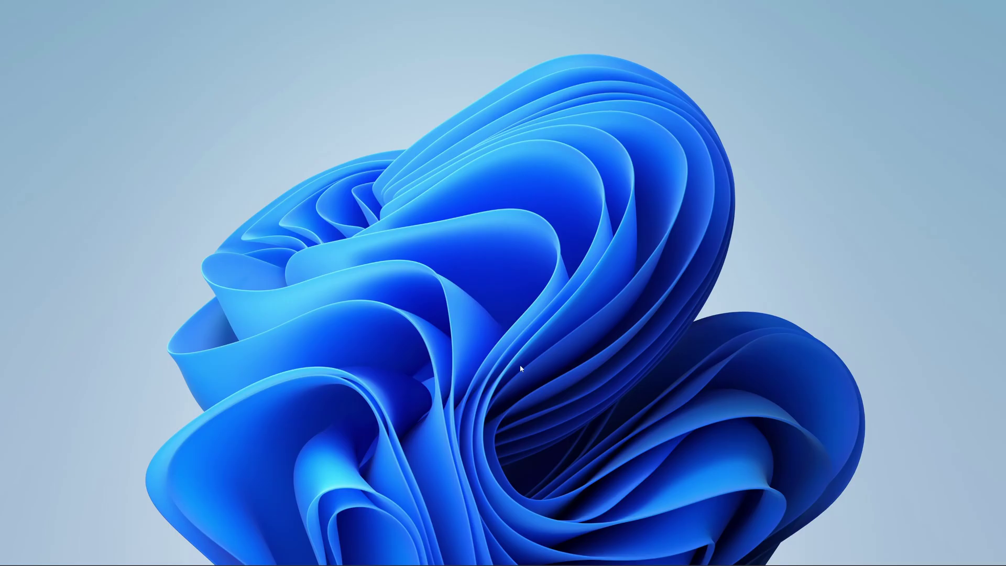
Step: Open the NVIDIA Control Panel and examine the global options under Manage 3D Settings
{"action": "left_click", "coordinate": [905, 556]}
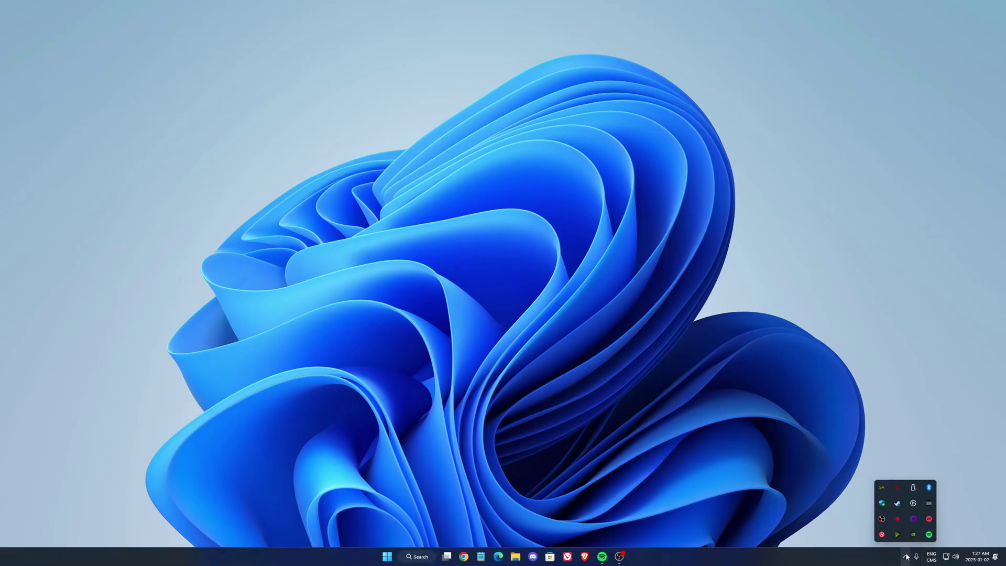
{"action": "left_click", "coordinate": [913, 534]}
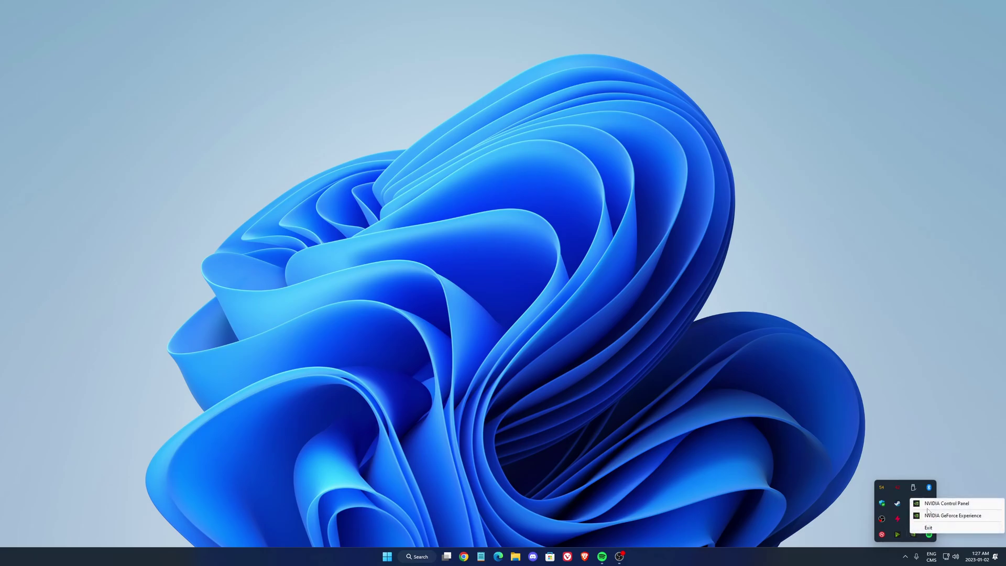
{"action": "left_click", "coordinate": [931, 508]}
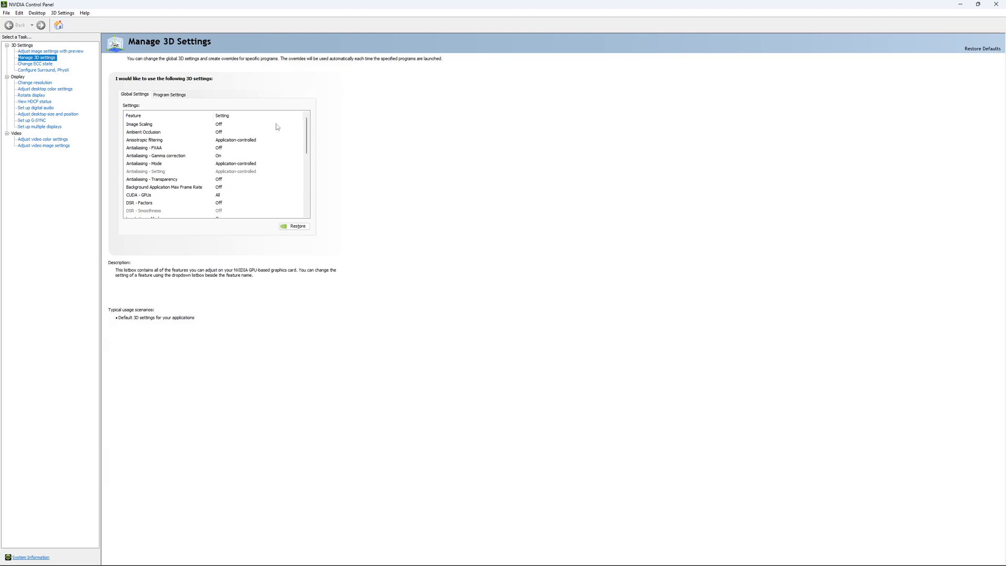
{"action": "left_click_drag", "start_coordinate": [308, 124], "coordinate": [312, 149]}
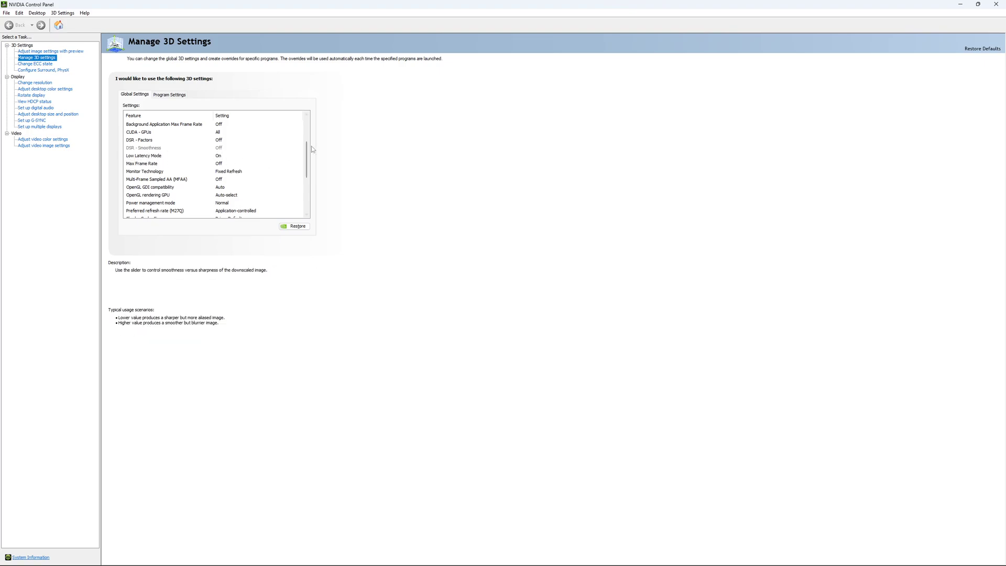
{"action": "scroll", "coordinate": [308, 152], "scroll_direction": "down", "scroll_amount": 1}
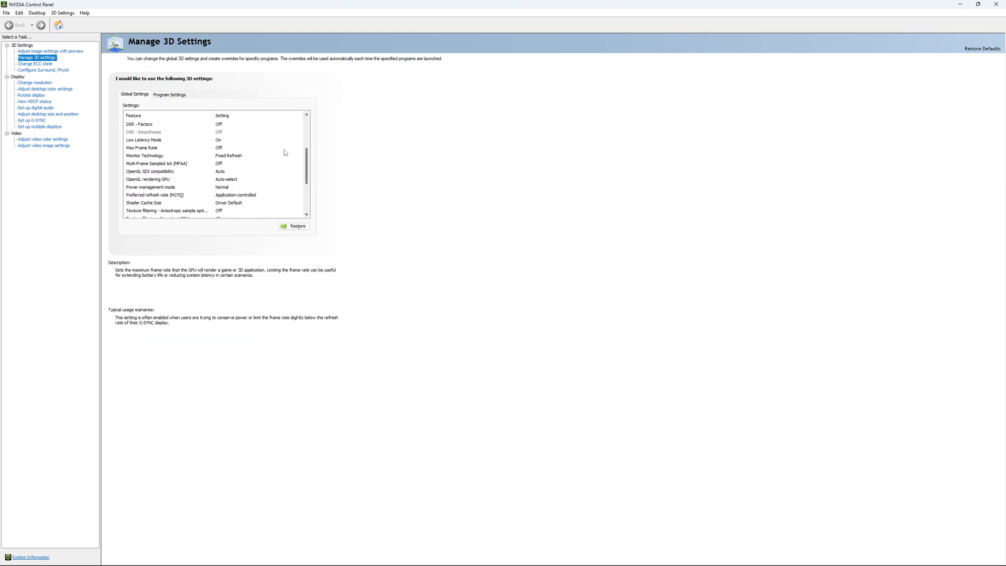
Step: Try a Max Frame Rate limit of 167 FPS in the global 3D settings, leaving the limit set to Off
{"action": "left_click", "coordinate": [209, 148]}
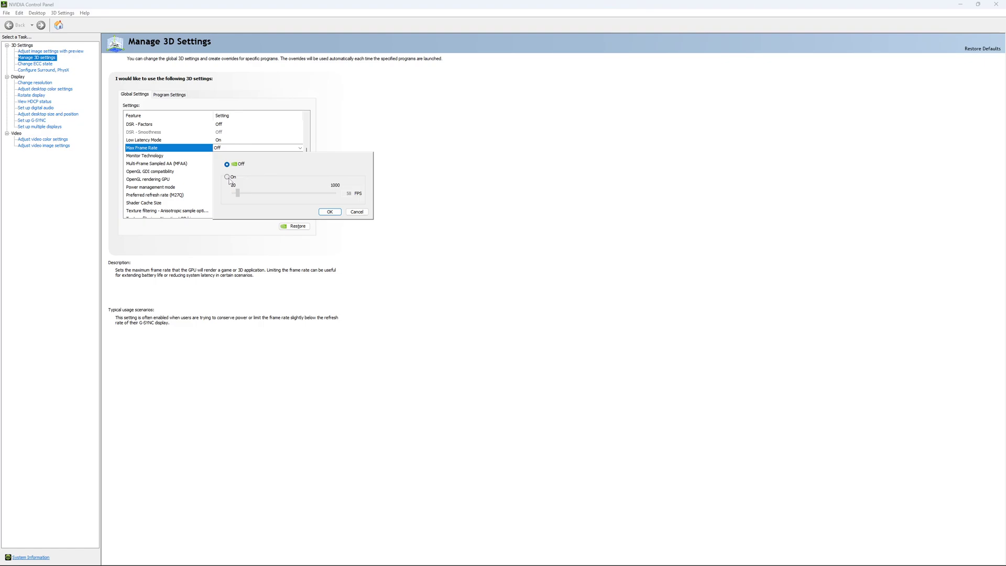
{"action": "left_click", "coordinate": [227, 177]}
{"action": "left_click_drag", "start_coordinate": [240, 193], "coordinate": [252, 201]}
{"action": "left_click_drag", "start_coordinate": [250, 199], "coordinate": [251, 199]}
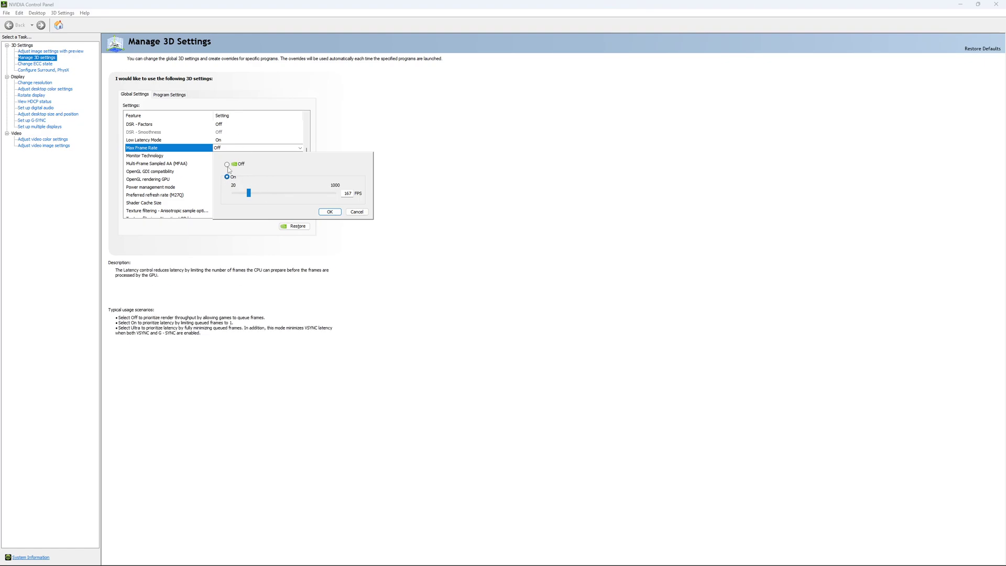
{"action": "left_click", "coordinate": [330, 212]}
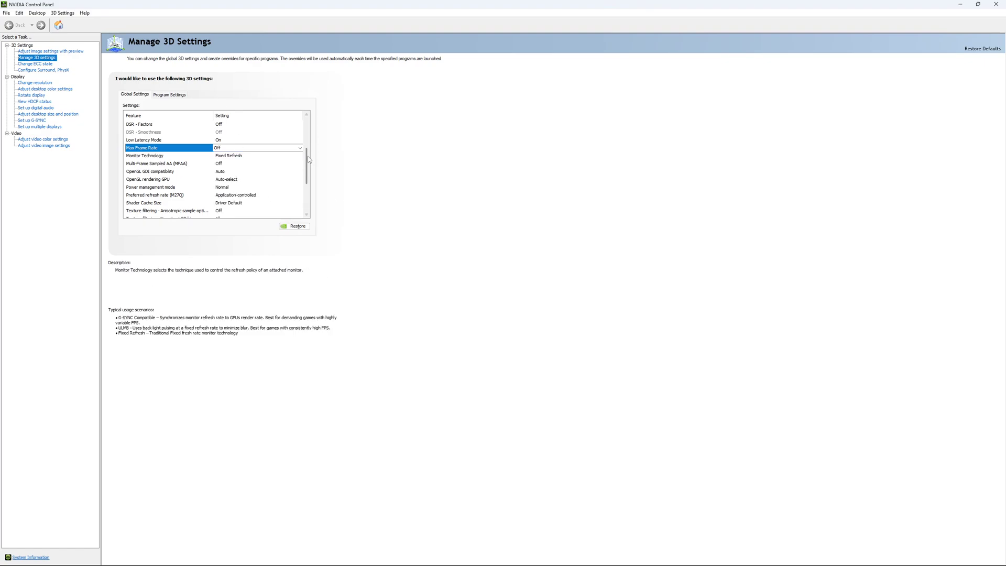
Step: Examine the remaining global 3D settings and the ECC state page
{"action": "scroll", "coordinate": [310, 173], "scroll_direction": "down", "scroll_amount": 5}
{"action": "left_click", "coordinate": [37, 63]}
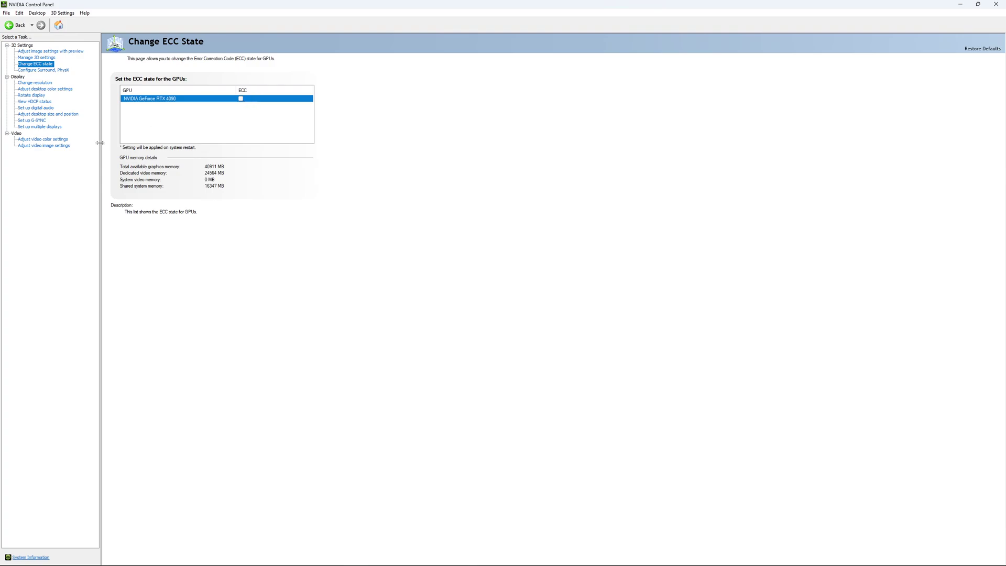
Step: Examine the refresh rate choices for the primary display under Change Resolution, and open the G-SYNC setup
{"action": "left_click", "coordinate": [27, 83]}
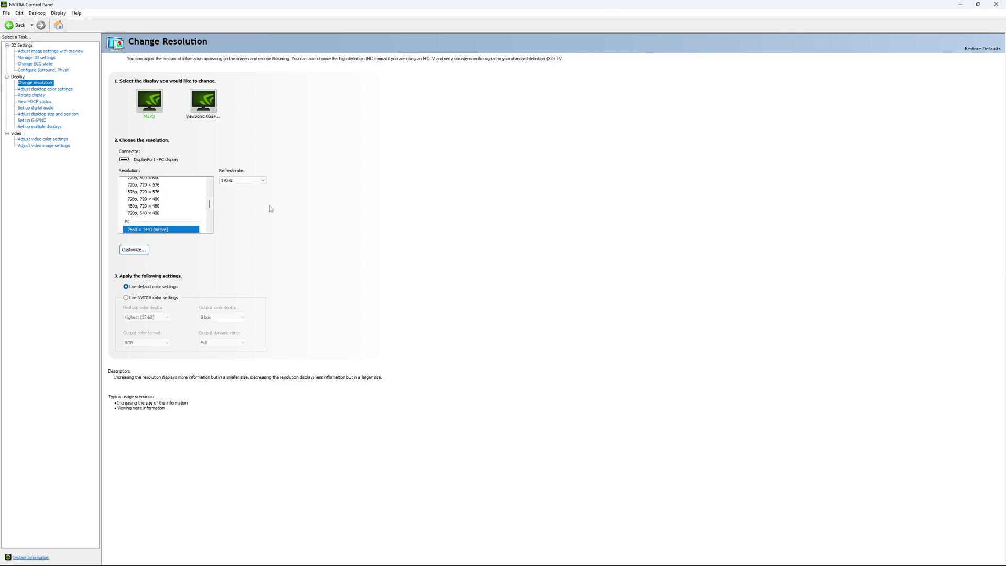
{"action": "left_click", "coordinate": [248, 180]}
{"action": "left_click", "coordinate": [247, 180]}
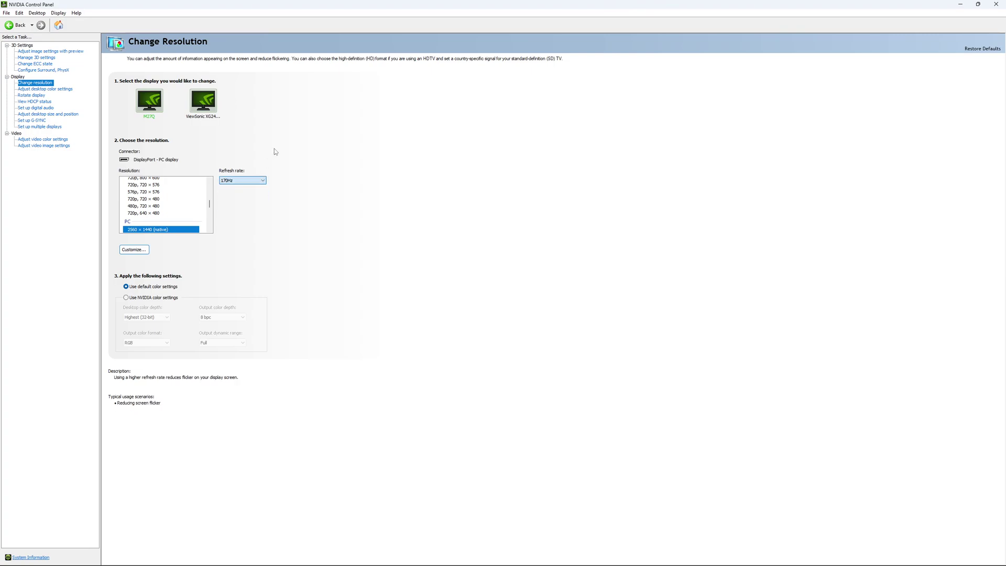
{"action": "left_click", "coordinate": [251, 183]}
{"action": "left_click", "coordinate": [251, 180]}
{"action": "left_click", "coordinate": [244, 181]}
{"action": "left_click", "coordinate": [320, 187]}
{"action": "left_click", "coordinate": [34, 121]}
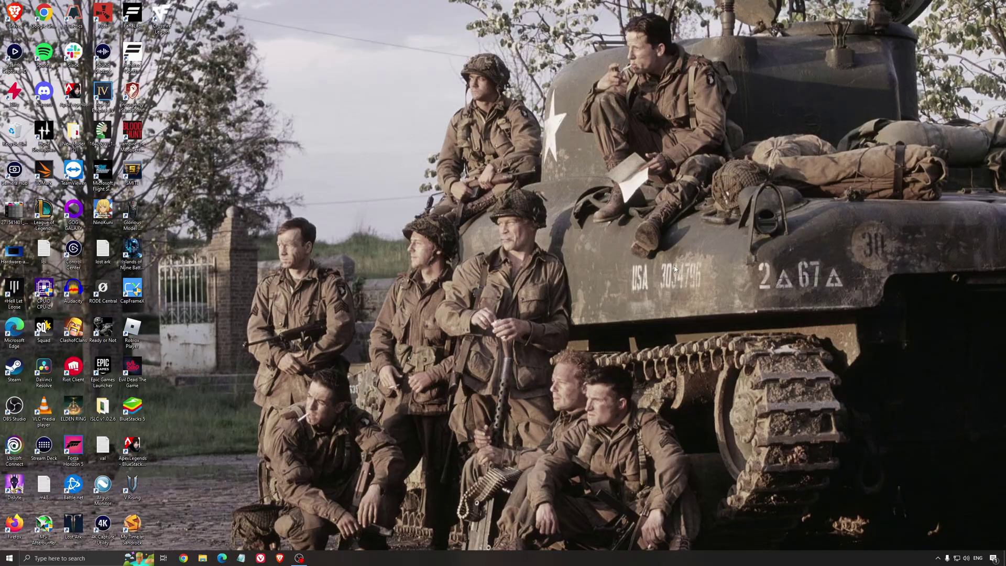
Step: Search Windows for "edit power plan", examine the available plans in Power Options, and close the window
{"action": "key", "text": "super"}
{"action": "type", "text": "edit power plan"}
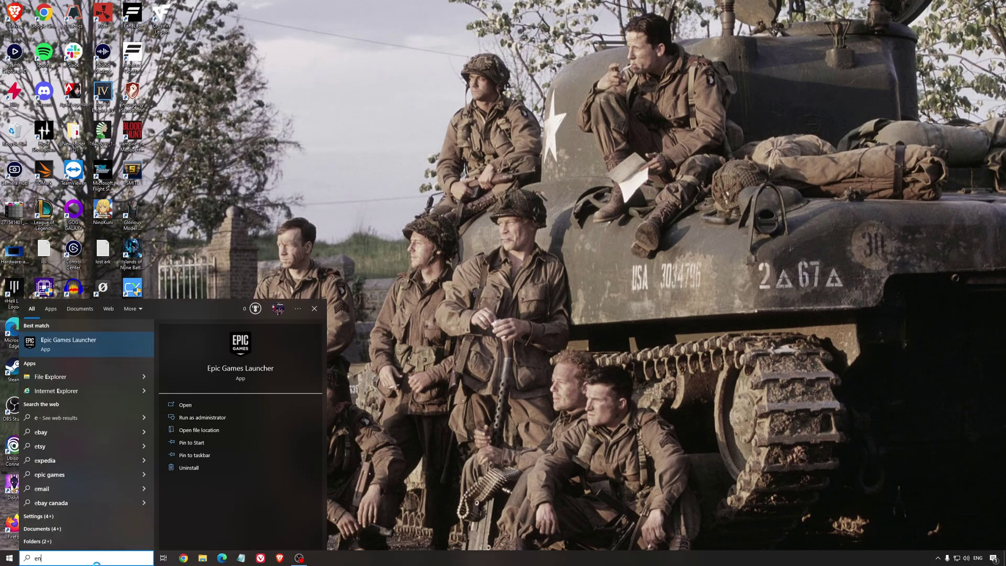
{"action": "key", "text": "Return"}
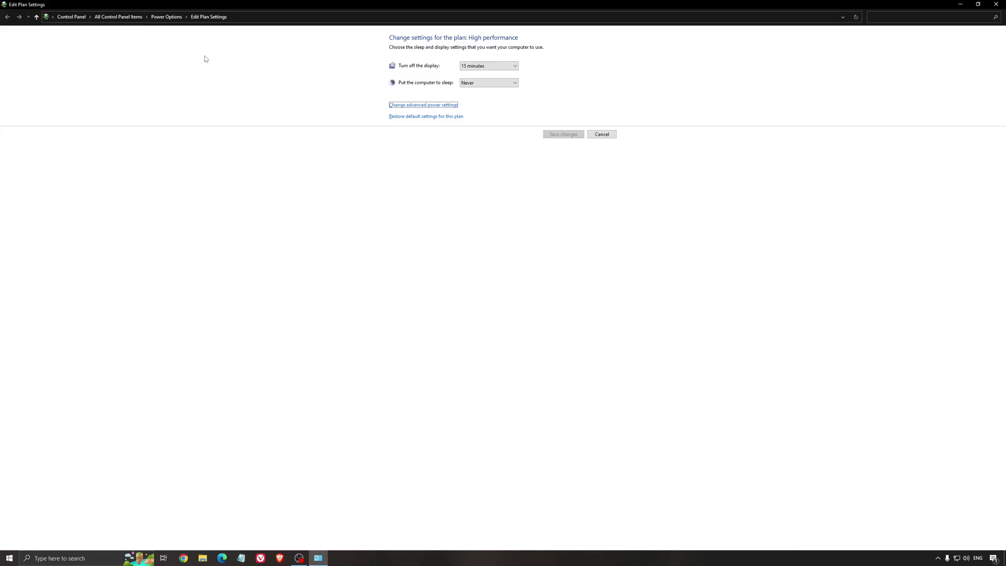
{"action": "left_click", "coordinate": [167, 17]}
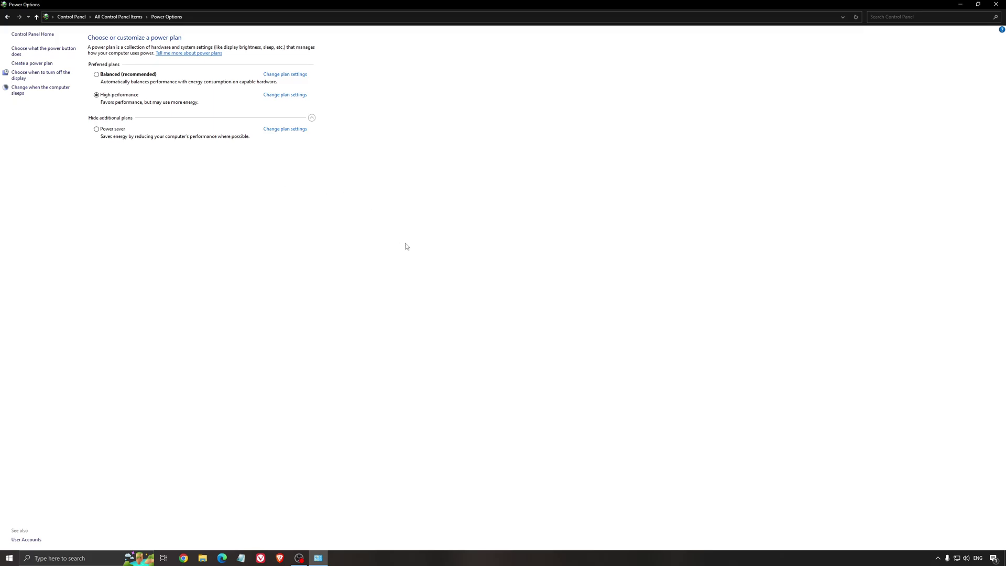
{"action": "left_click", "coordinate": [996, 4]}
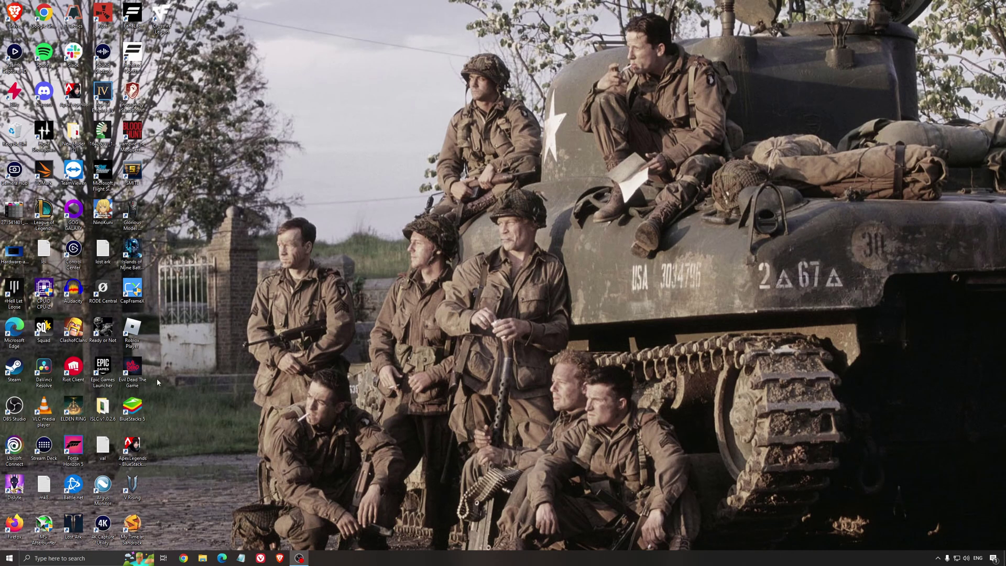
Step: Launch Intelligent standby list cleaner from the ISLC v1.0.2.6 desktop folder and reposition its window
{"action": "double_click", "coordinate": [102, 407]}
{"action": "left_click", "coordinate": [139, 88]}
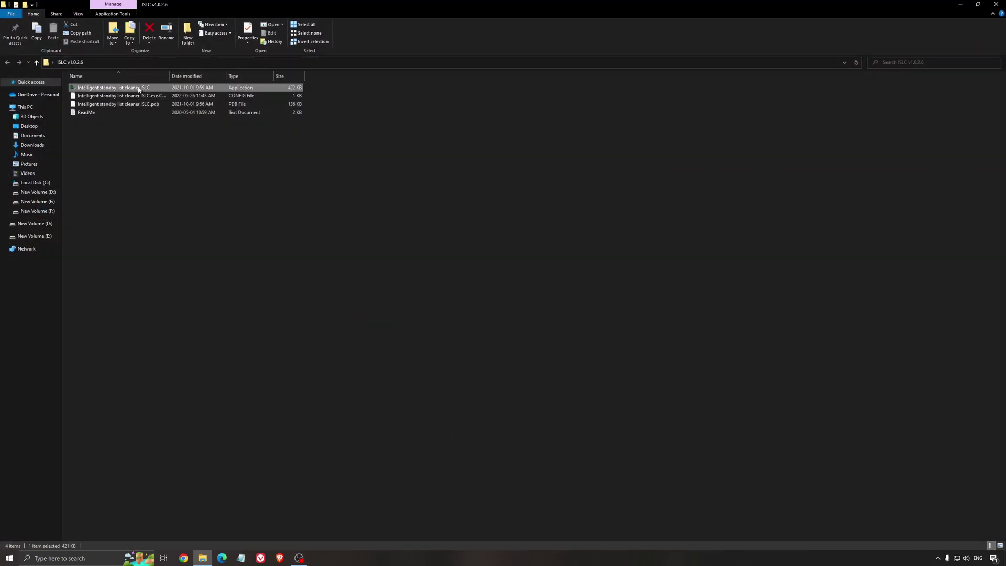
{"action": "double_click", "coordinate": [139, 88]}
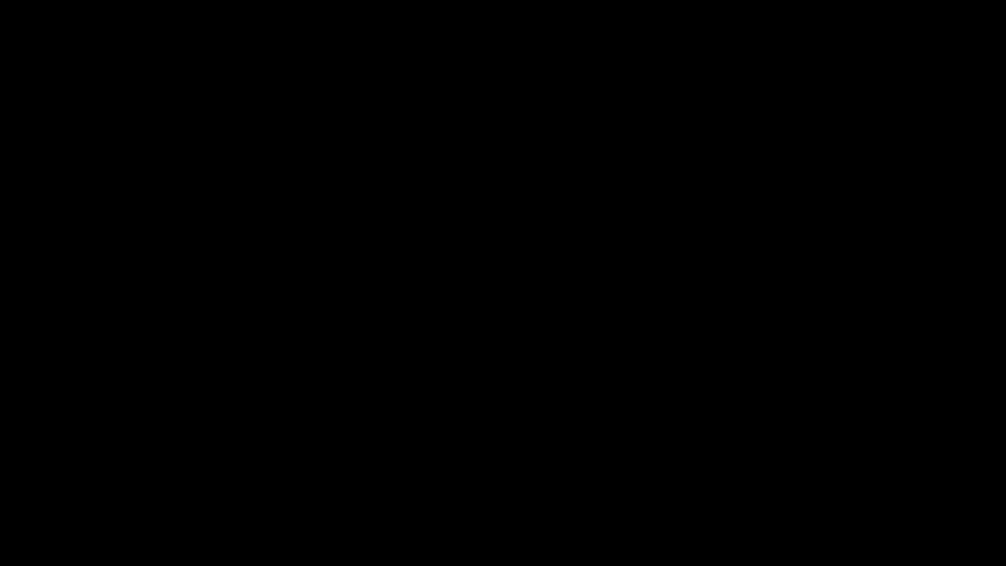
{"action": "left_click", "coordinate": [557, 212]}
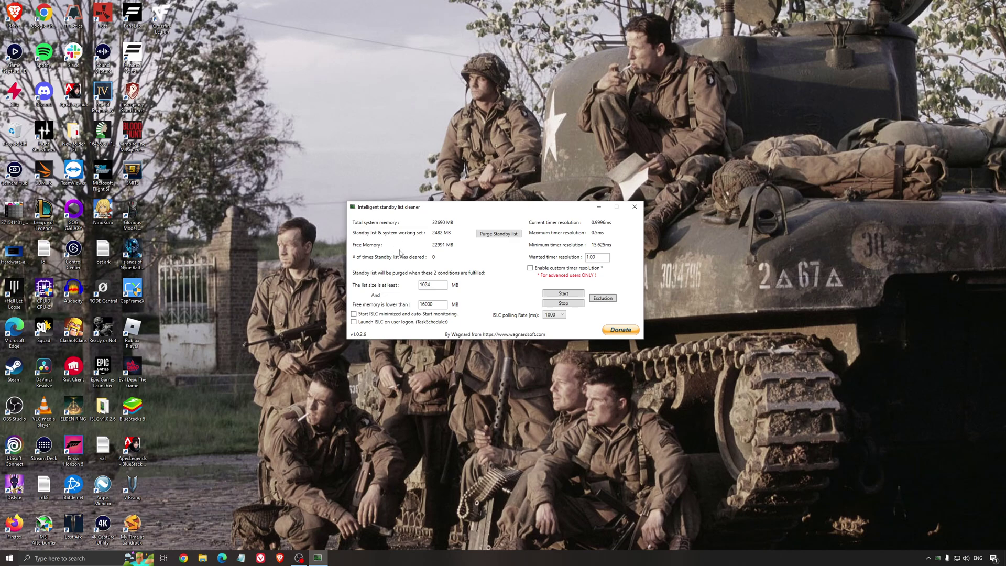
{"action": "left_click_drag", "start_coordinate": [424, 209], "coordinate": [421, 214]}
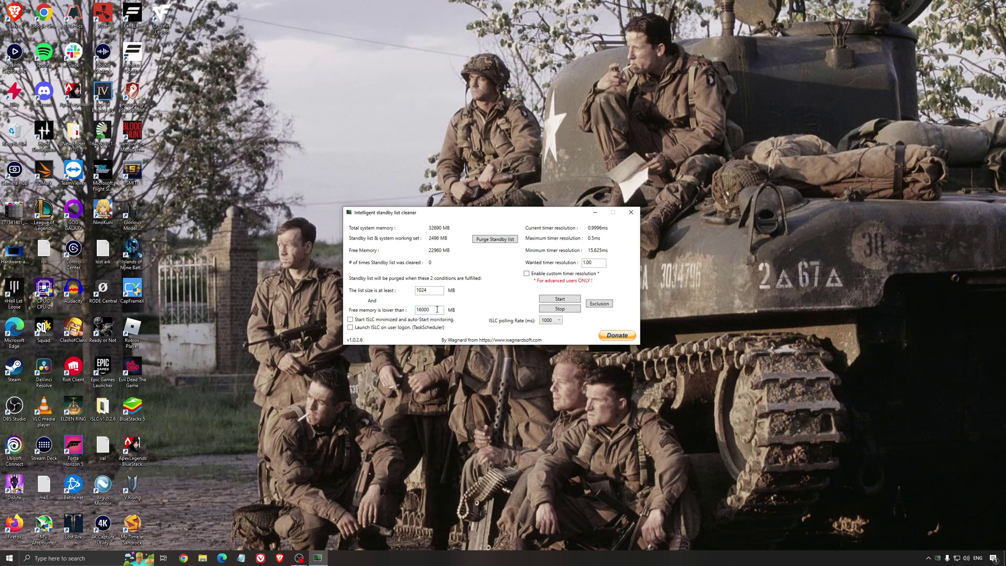
Step: Start standby list monitoring with a free memory threshold of 16000 MB and minimize the cleaner
{"action": "left_click_drag", "start_coordinate": [437, 310], "coordinate": [390, 311]}
{"action": "key", "text": "Return"}
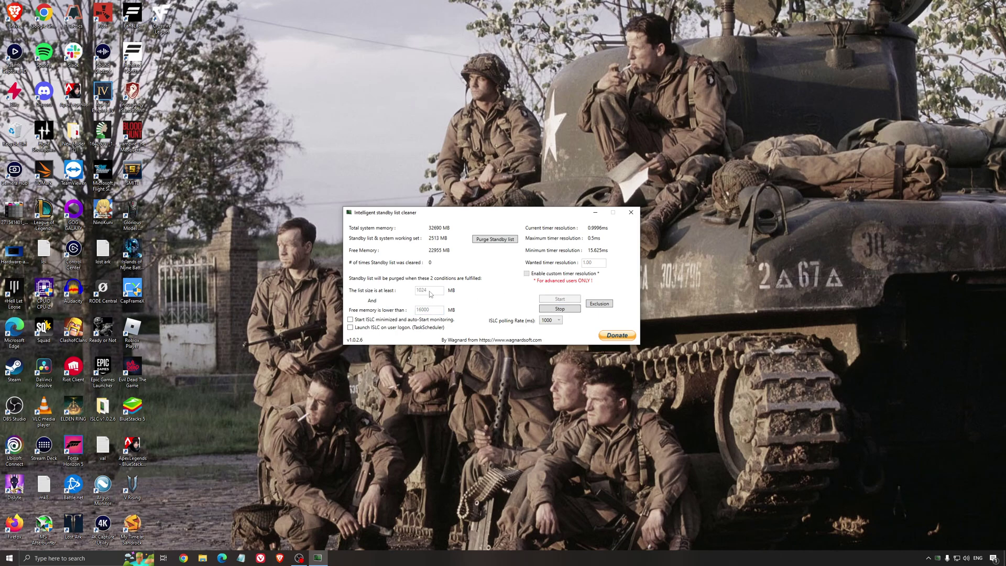
{"action": "left_click_drag", "start_coordinate": [533, 212], "coordinate": [567, 211]}
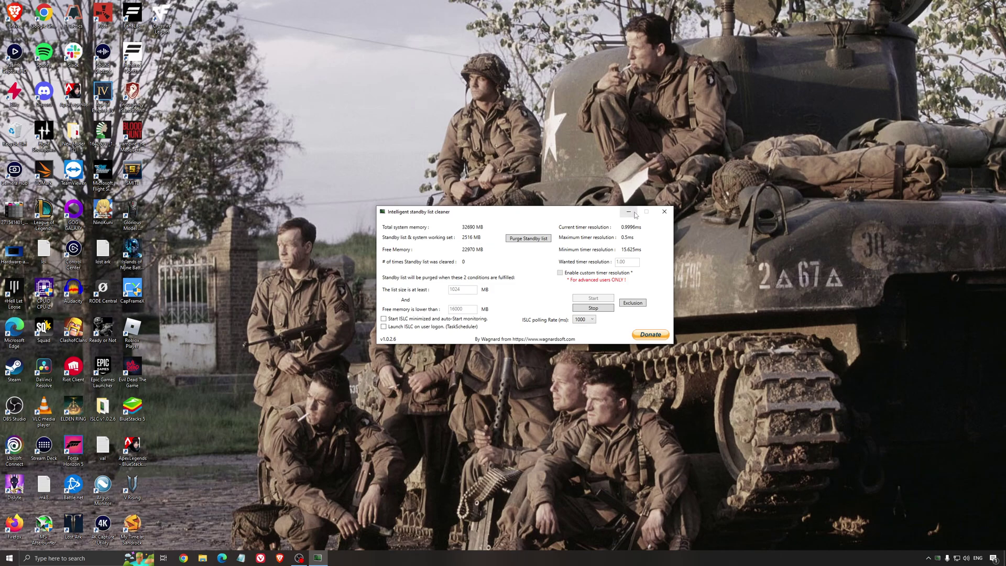
{"action": "left_click", "coordinate": [629, 212]}
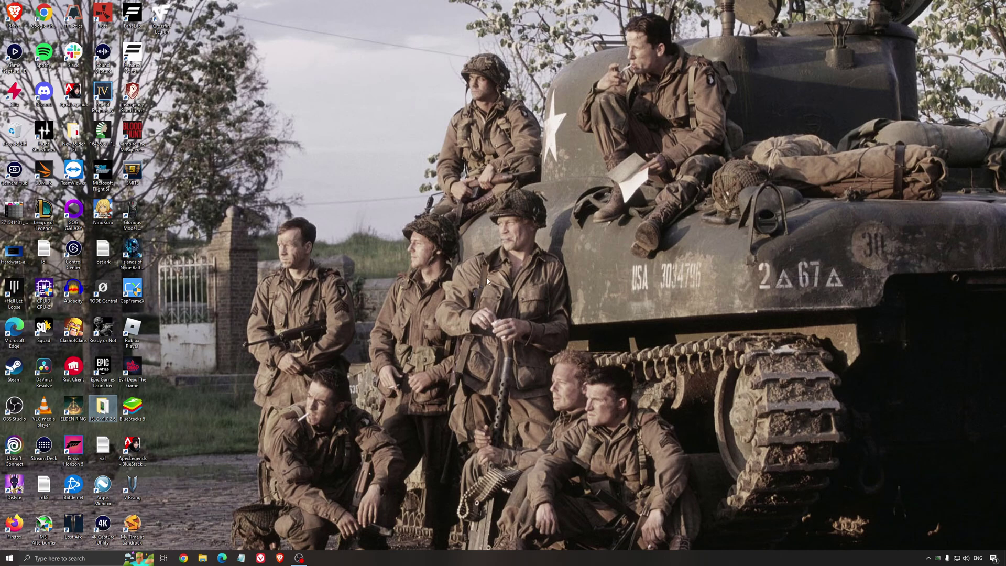
Step: Select Full Screen as the game's display mode and examine the choices for its resolution
{"action": "left_click", "coordinate": [488, 292]}
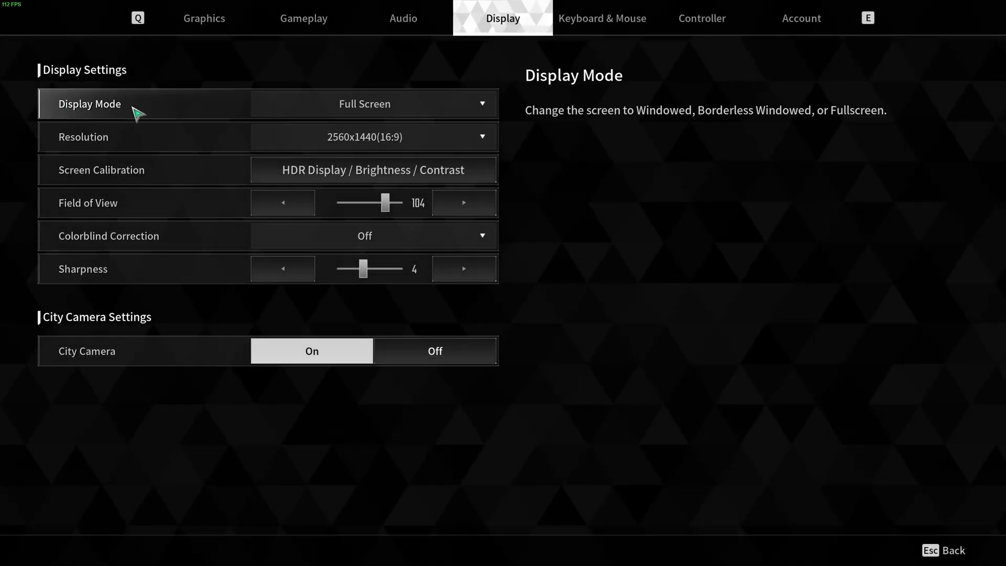
{"action": "left_click", "coordinate": [420, 108]}
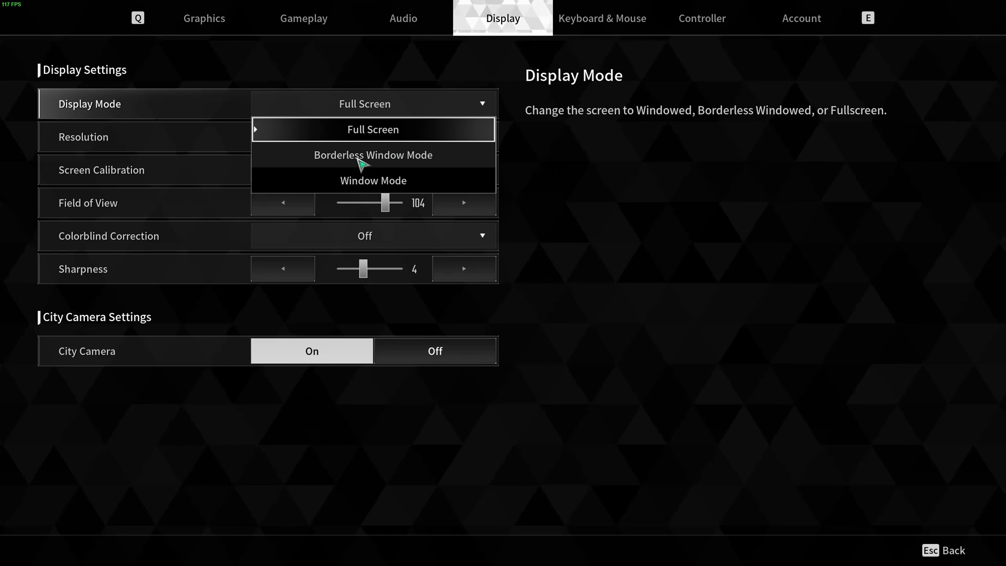
{"action": "left_click", "coordinate": [367, 131]}
{"action": "left_click", "coordinate": [472, 104]}
{"action": "left_click", "coordinate": [622, 171]}
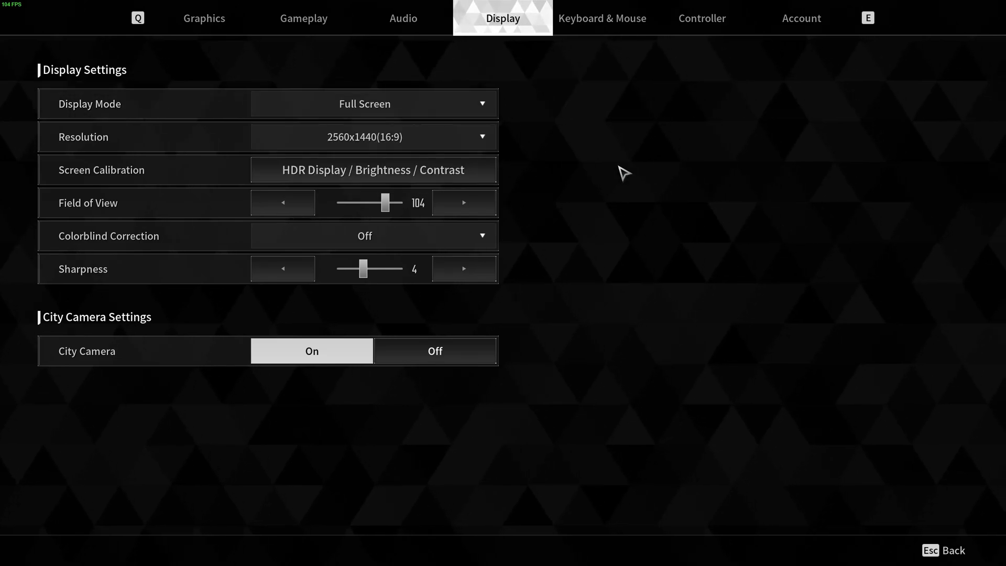
{"action": "left_click", "coordinate": [359, 146]}
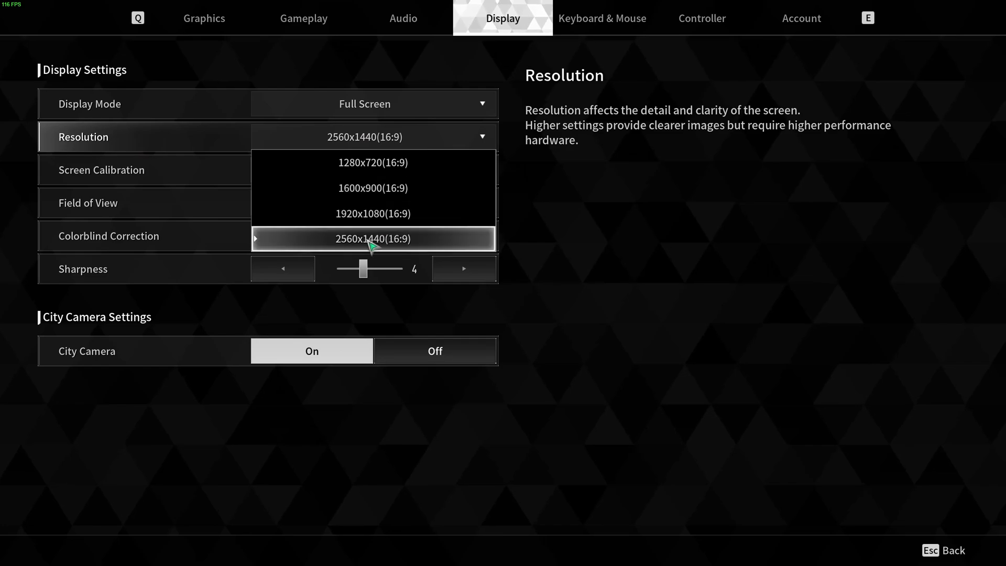
{"action": "left_click", "coordinate": [580, 218]}
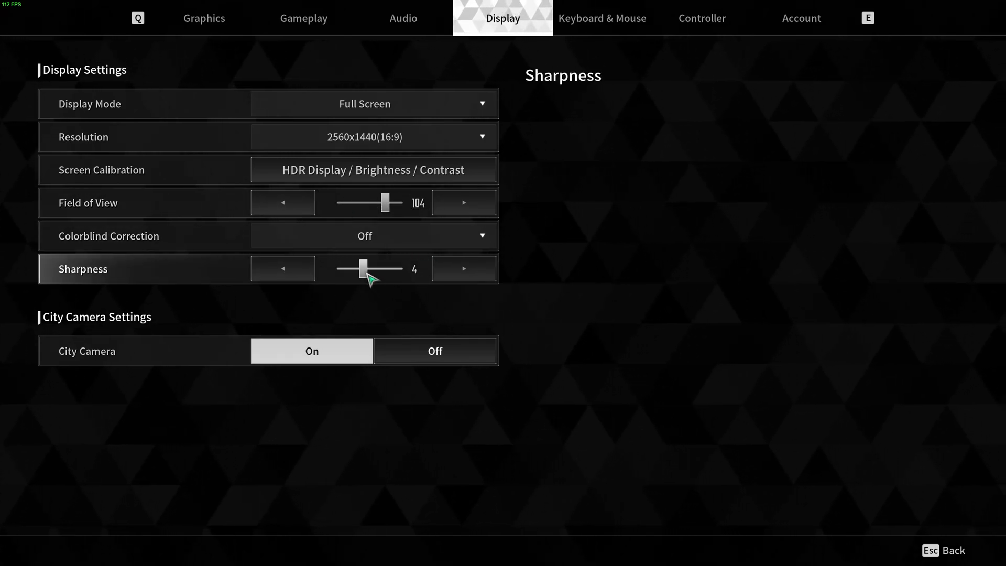
Step: Try different values for the game's display sharpness, including 0, 4 and 8, ending at 0
{"action": "left_click_drag", "start_coordinate": [369, 279], "coordinate": [346, 280]}
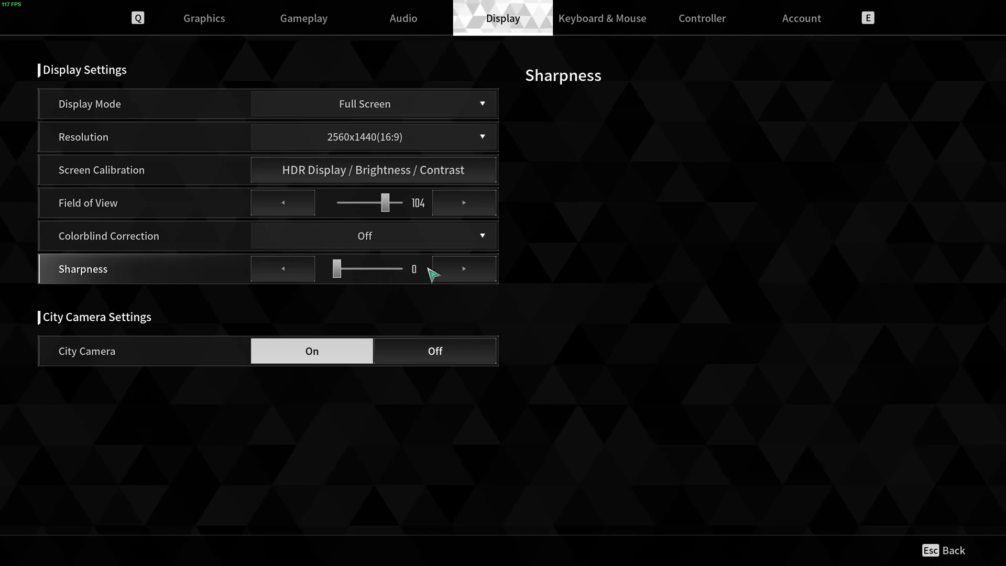
{"action": "left_click", "coordinate": [464, 269]}
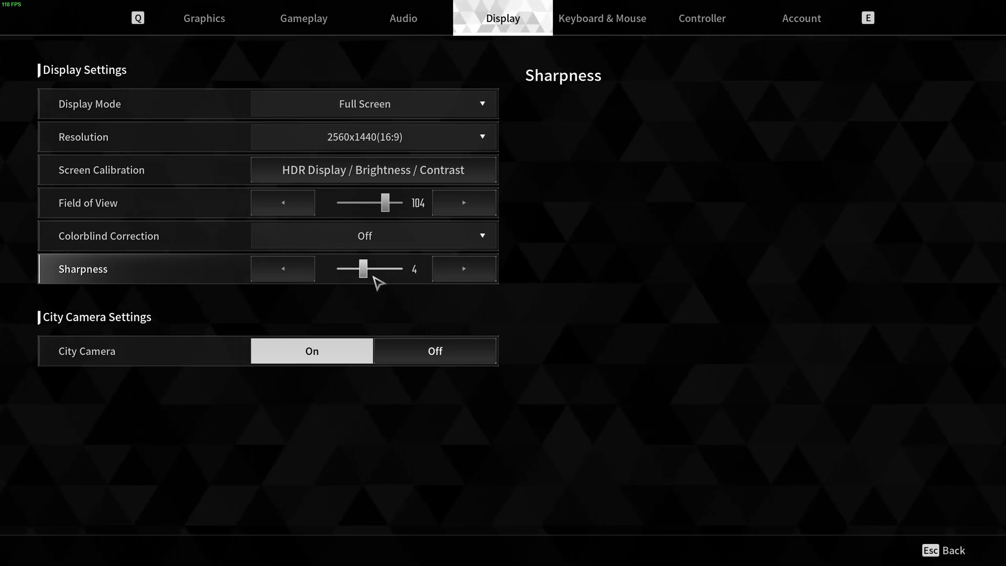
{"action": "left_click_drag", "start_coordinate": [375, 281], "coordinate": [393, 272]}
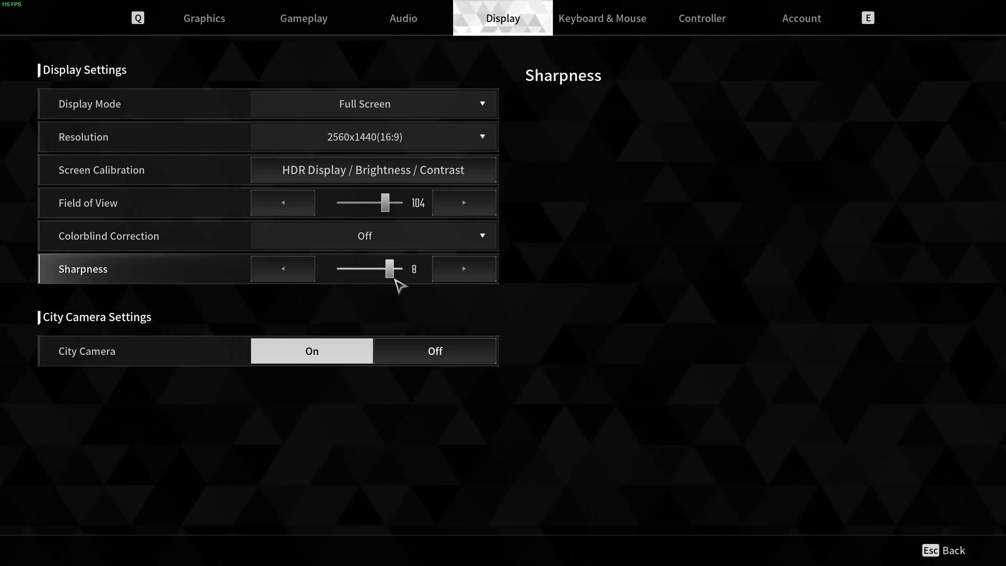
{"action": "left_click", "coordinate": [307, 280]}
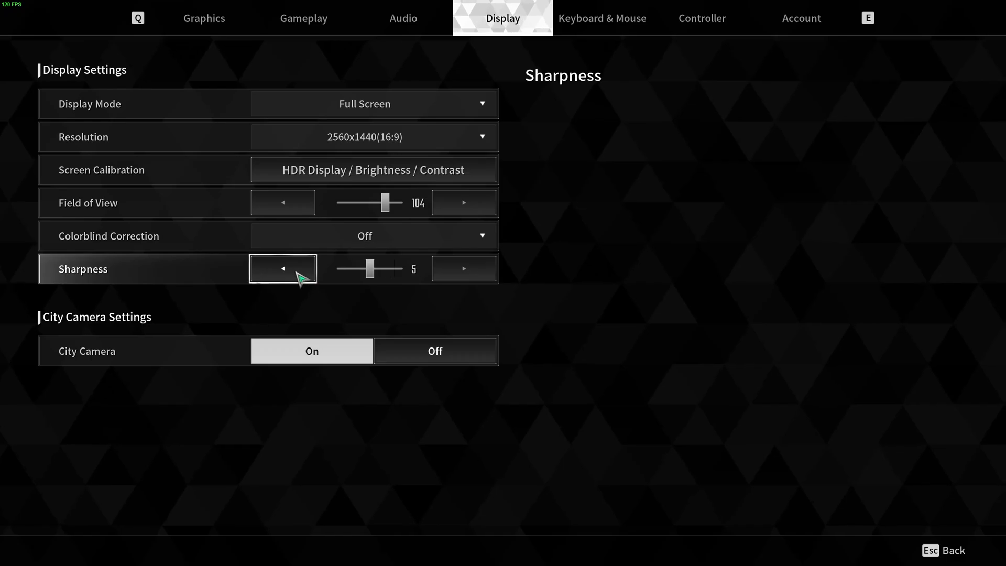
{"action": "left_click", "coordinate": [298, 278]}
{"action": "left_click", "coordinate": [292, 278]}
{"action": "left_click", "coordinate": [291, 278]}
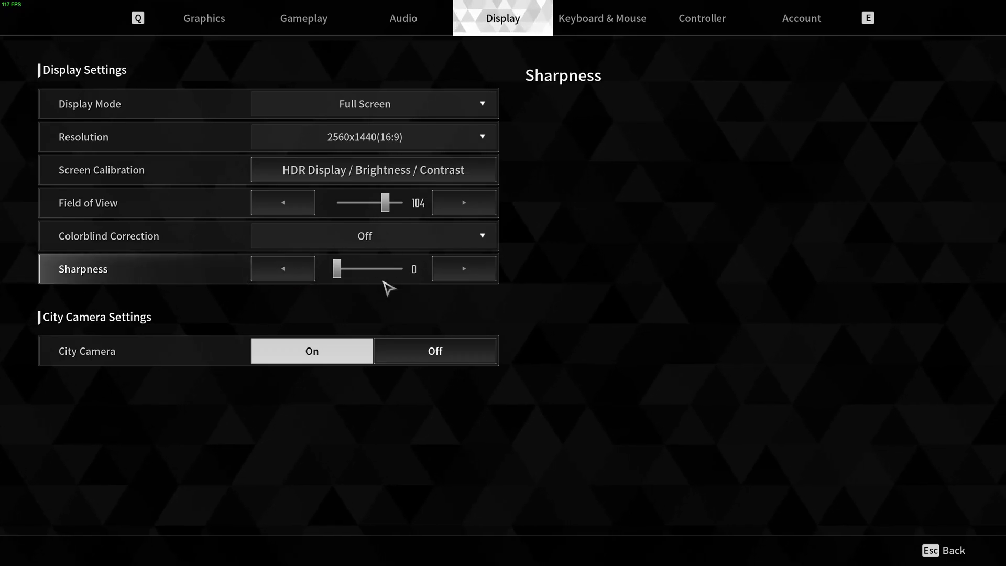
Step: Set the game's display sharpness to 4
{"action": "left_click", "coordinate": [470, 280]}
{"action": "left_click", "coordinate": [470, 280]}
{"action": "left_click", "coordinate": [471, 280]}
{"action": "left_click", "coordinate": [472, 274]}
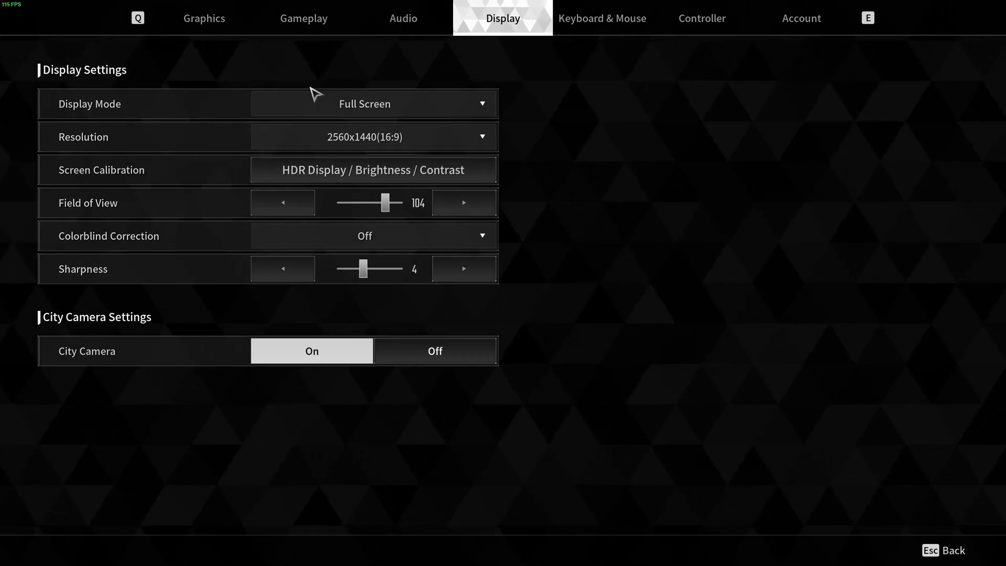
Step: Go to the game's Graphics settings and check the Ray Tracing option
{"action": "left_click", "coordinate": [304, 20]}
{"action": "left_click", "coordinate": [234, 29]}
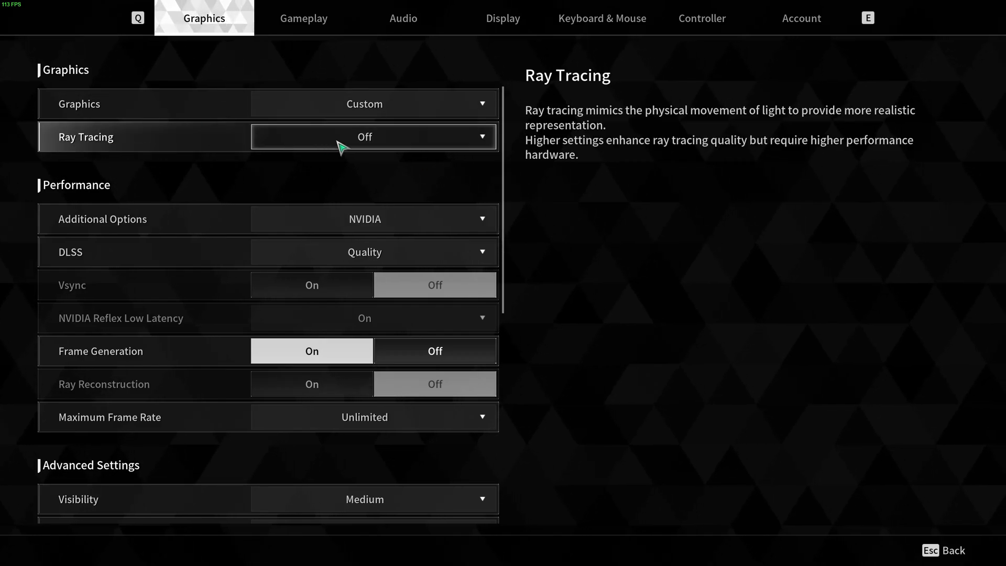
{"action": "left_click", "coordinate": [367, 142]}
{"action": "left_click", "coordinate": [409, 142]}
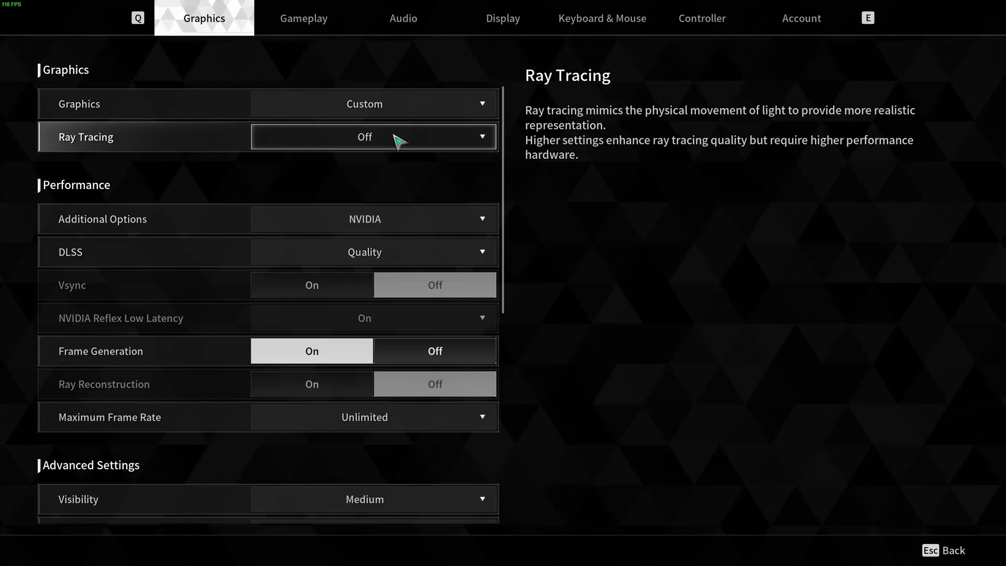
Step: Select NVIDIA as the upscaling technology under Additional Options and open the DLSS mode choices
{"action": "scroll", "coordinate": [399, 141], "scroll_direction": "down", "scroll_amount": 1}
{"action": "left_click", "coordinate": [374, 170]}
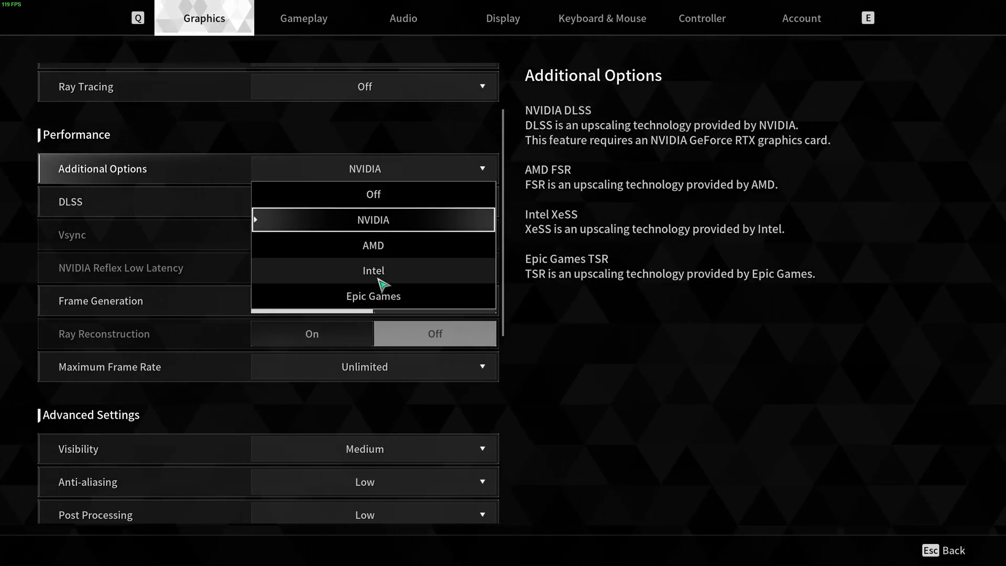
{"action": "left_click", "coordinate": [382, 224]}
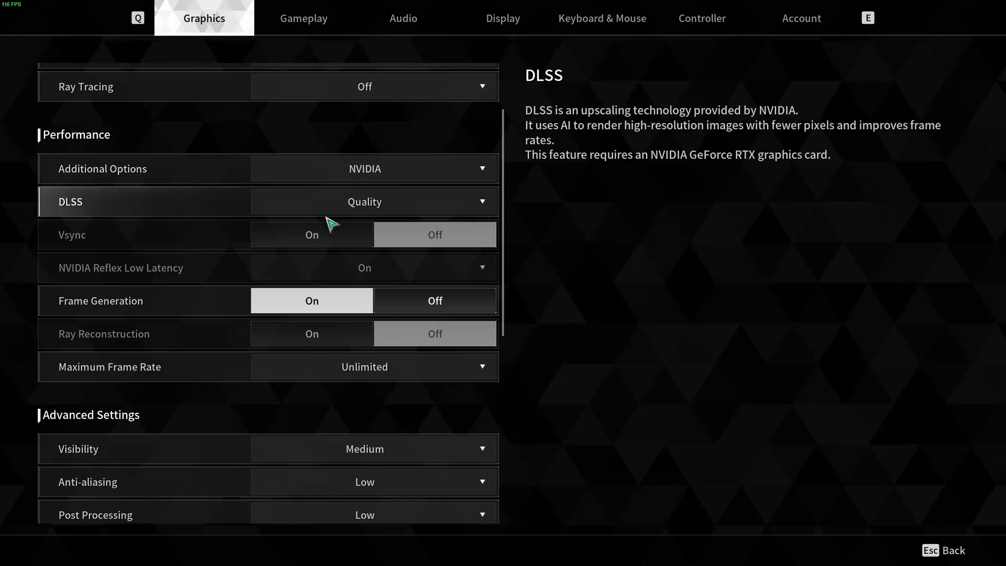
{"action": "left_click", "coordinate": [389, 209]}
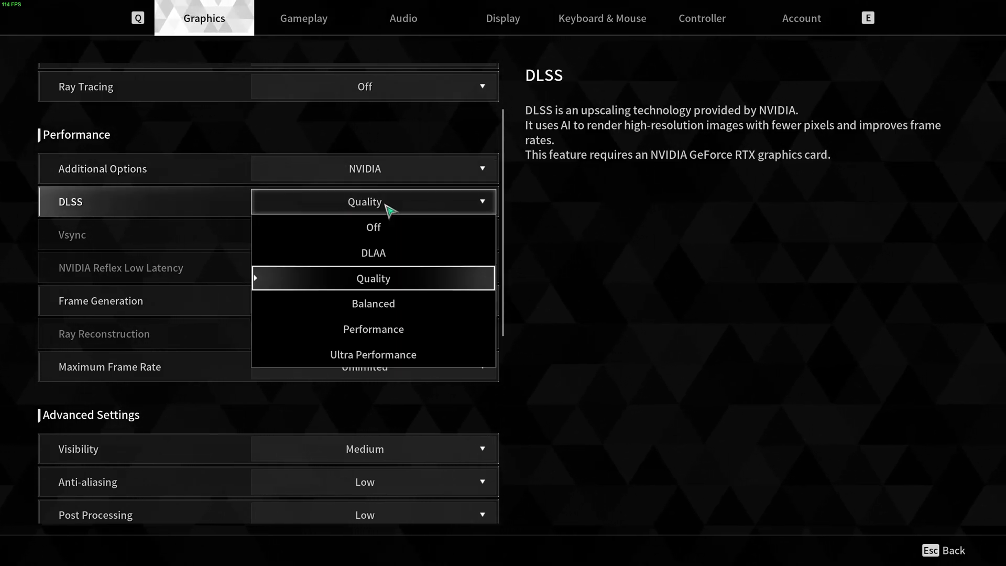